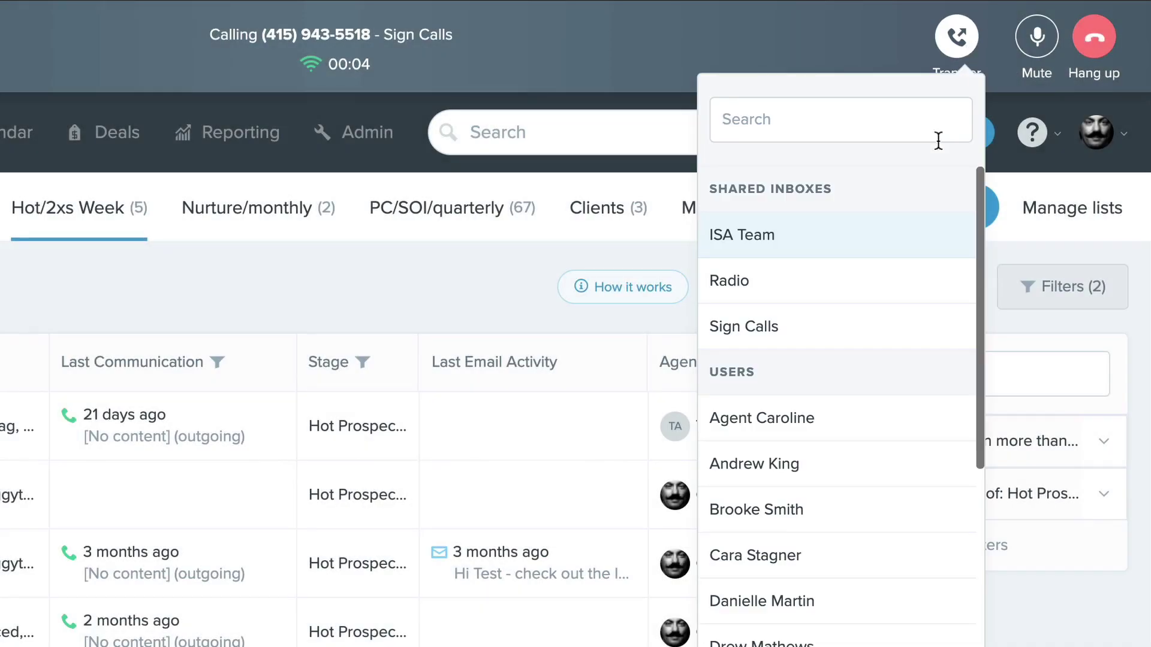
Transfer the call to Agent Caroline, then start a new call list from the 22 selected people
click(840, 425)
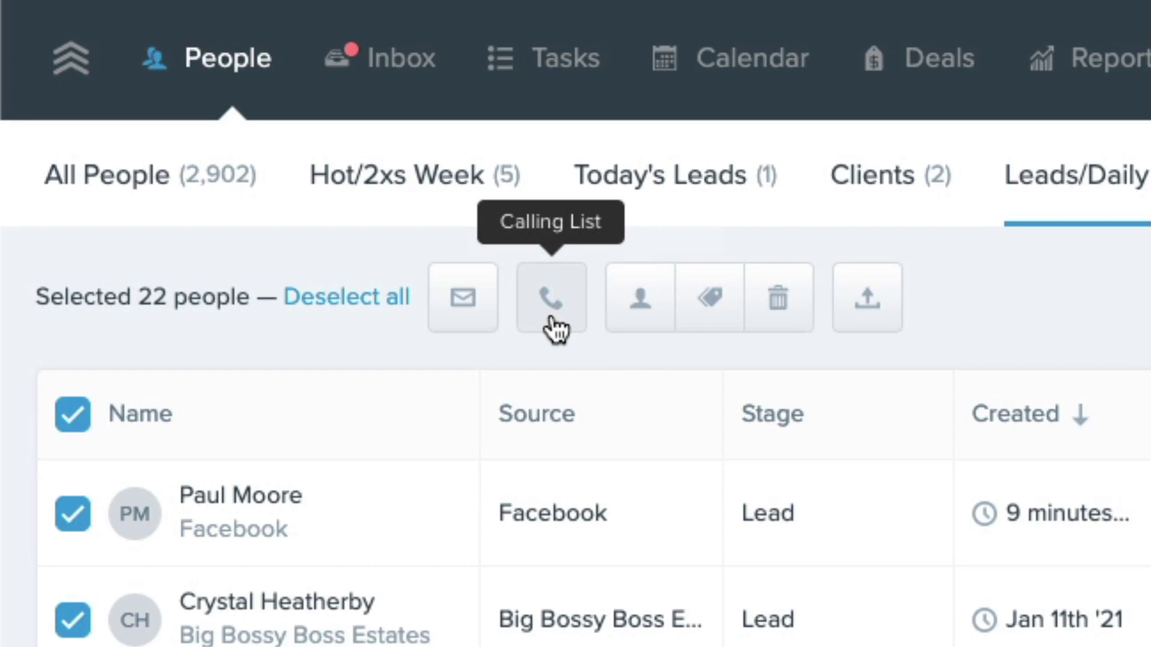
click(551, 299)
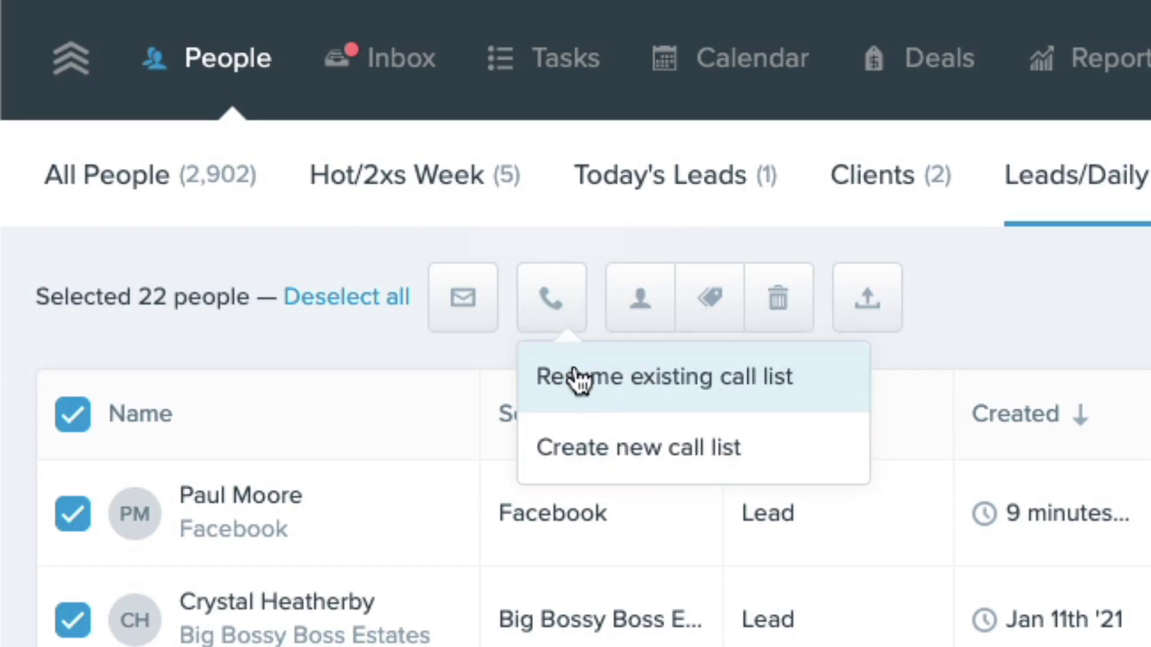
click(597, 454)
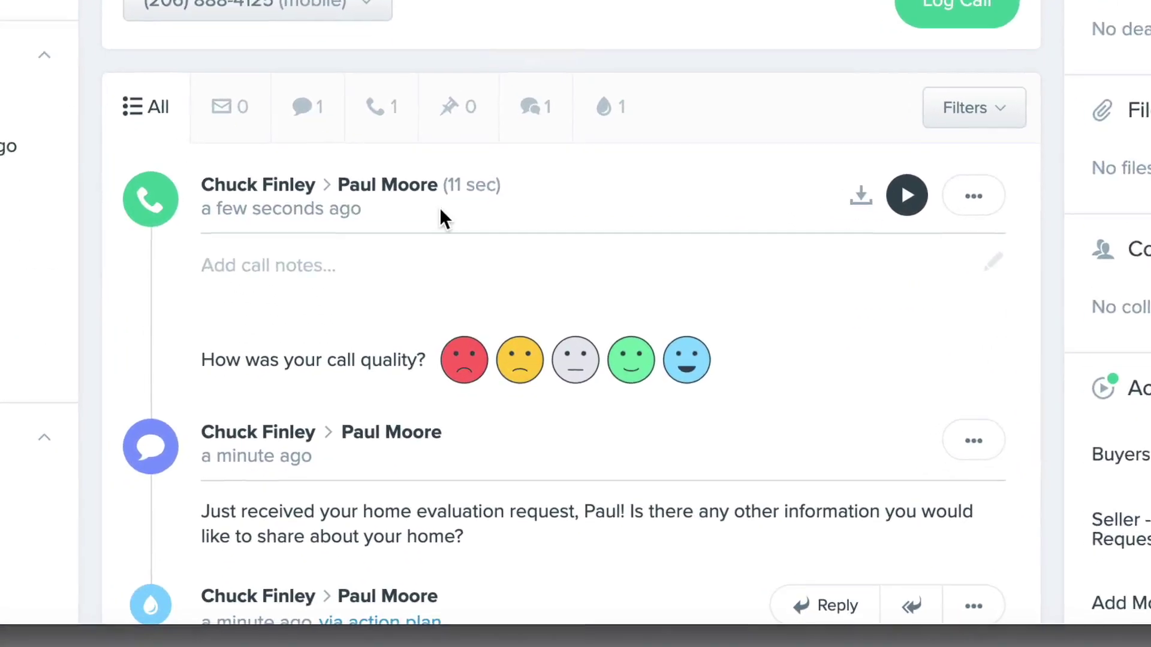
click(359, 401)
text(Booked listing)
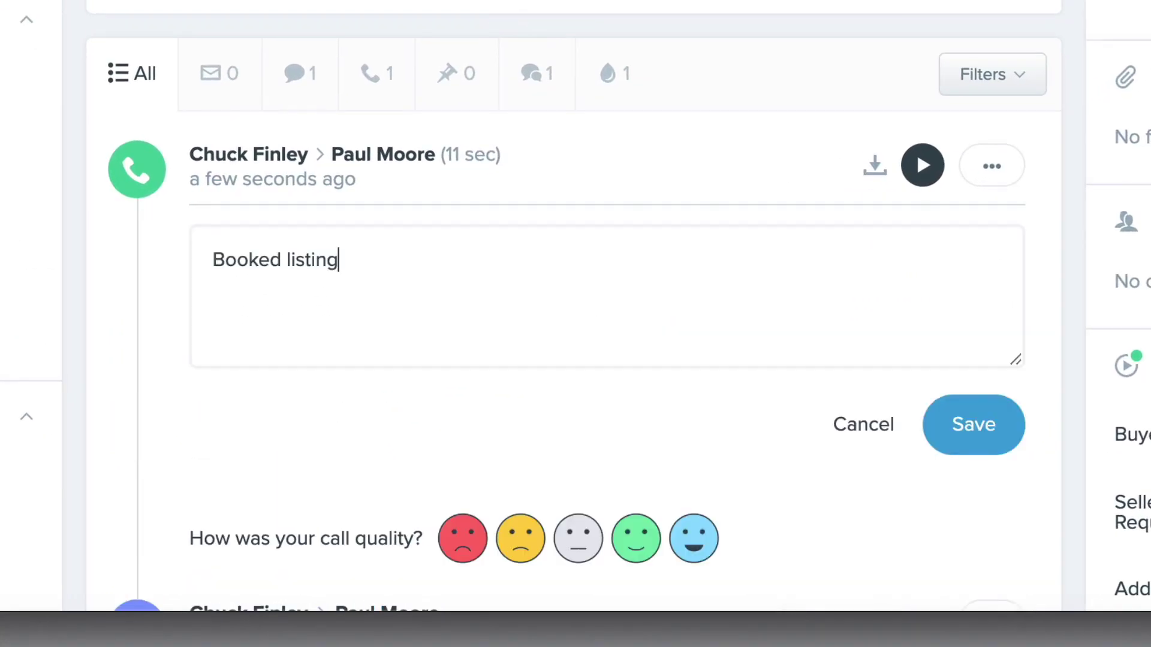
text( appt)
click(971, 422)
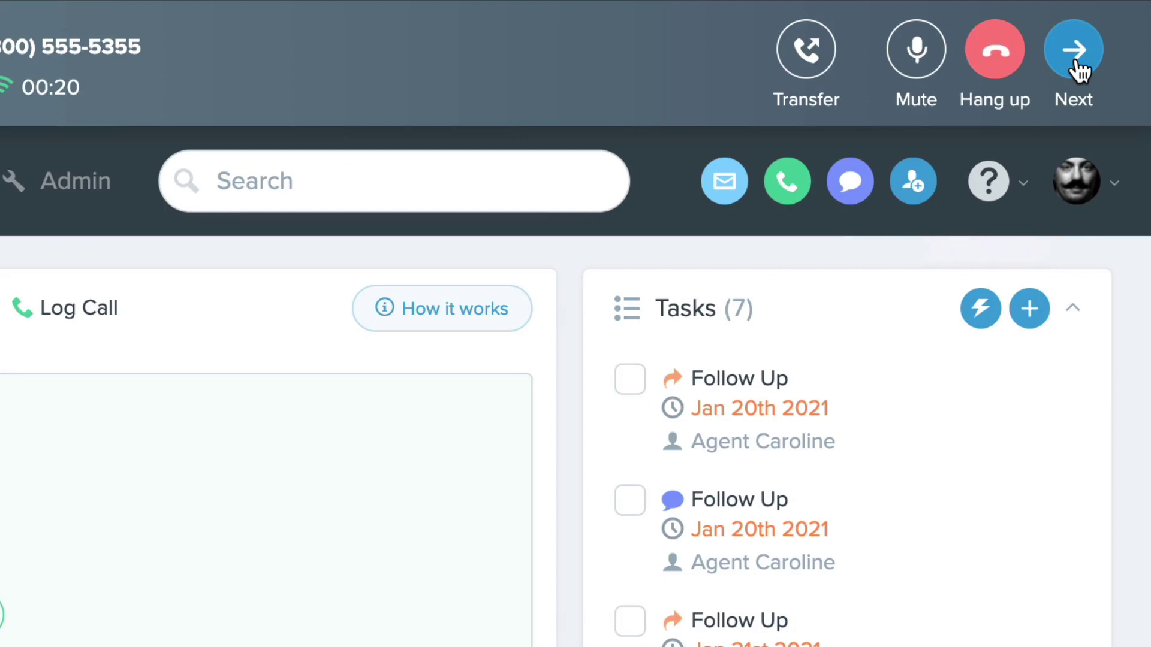
click(1077, 68)
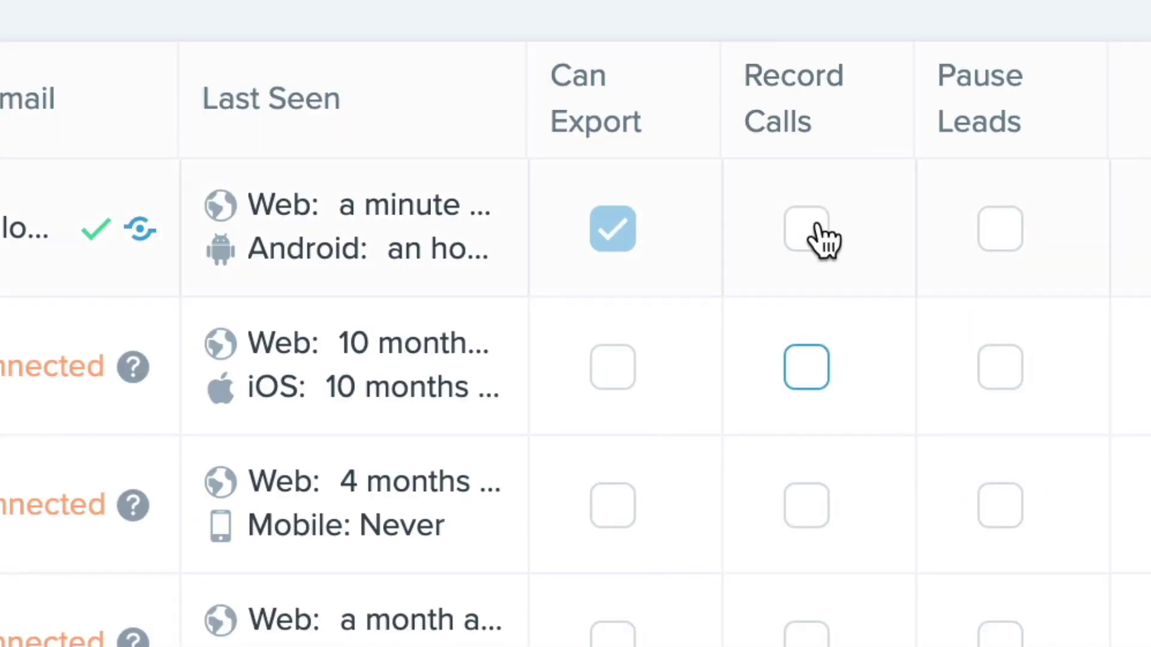
Enable Record Calls for the first two users, play a recorded call, and begin changing the number
click(809, 232)
click(814, 365)
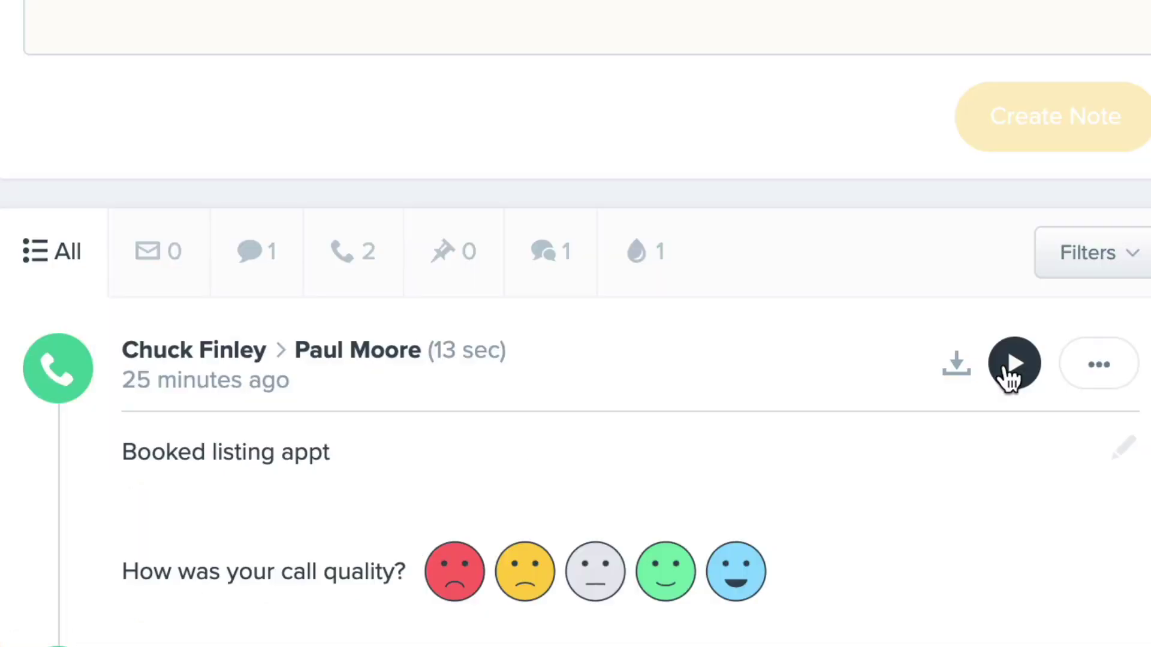
click(1013, 365)
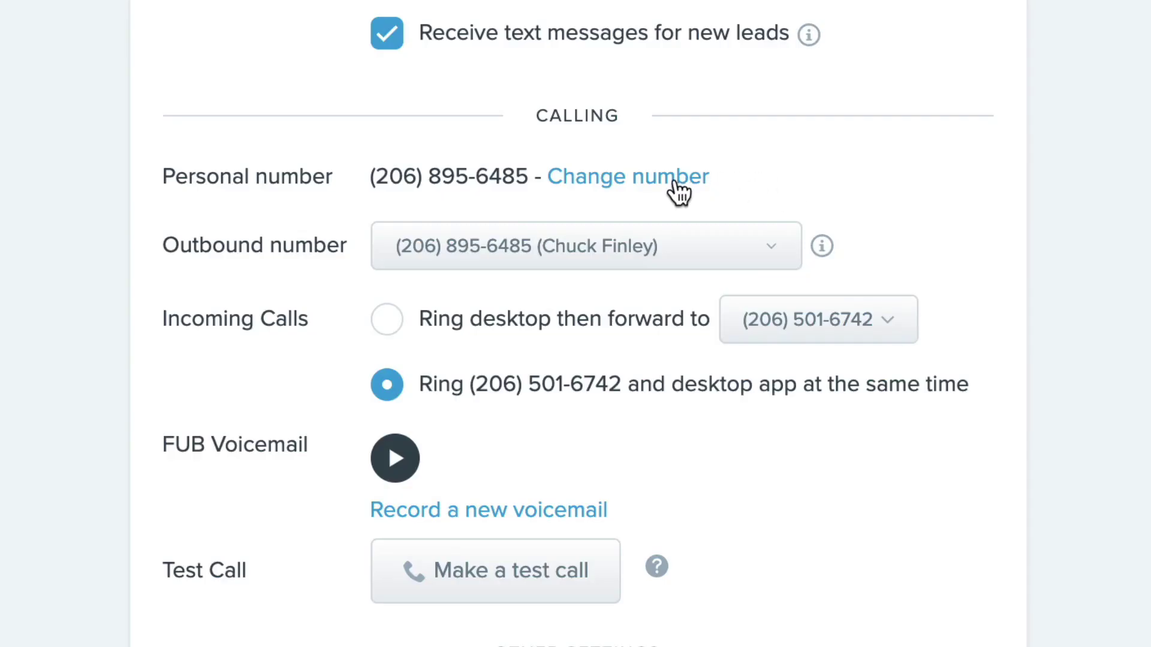
click(676, 179)
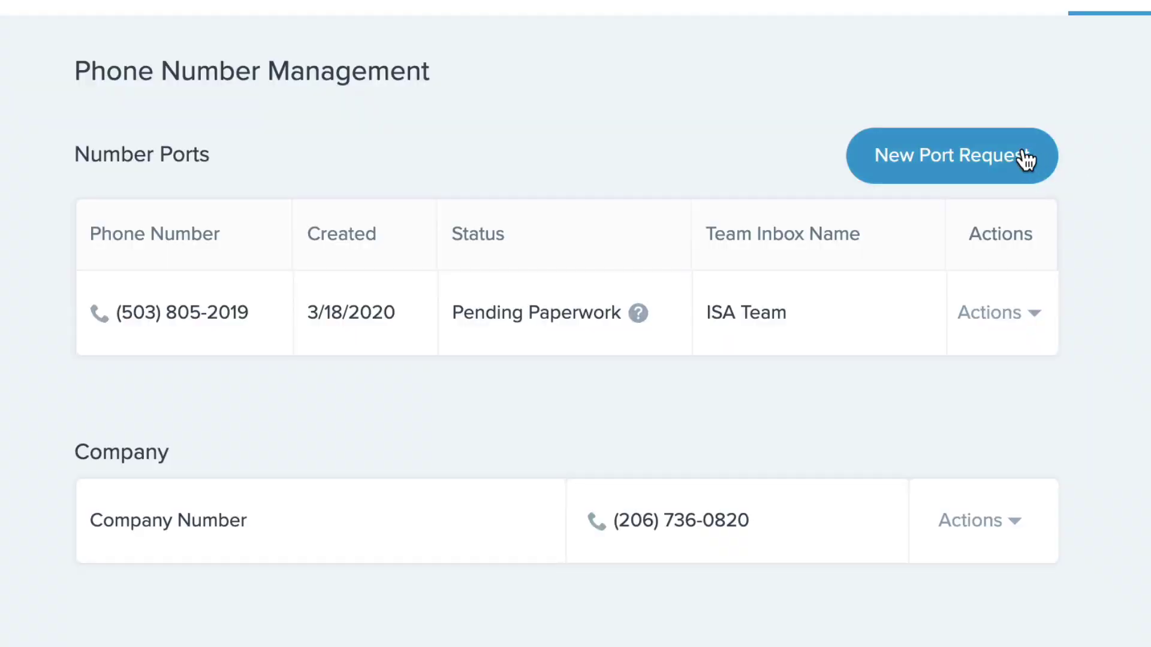
Open a New Port Request form with ISA Team preselected as the inbox
click(1005, 159)
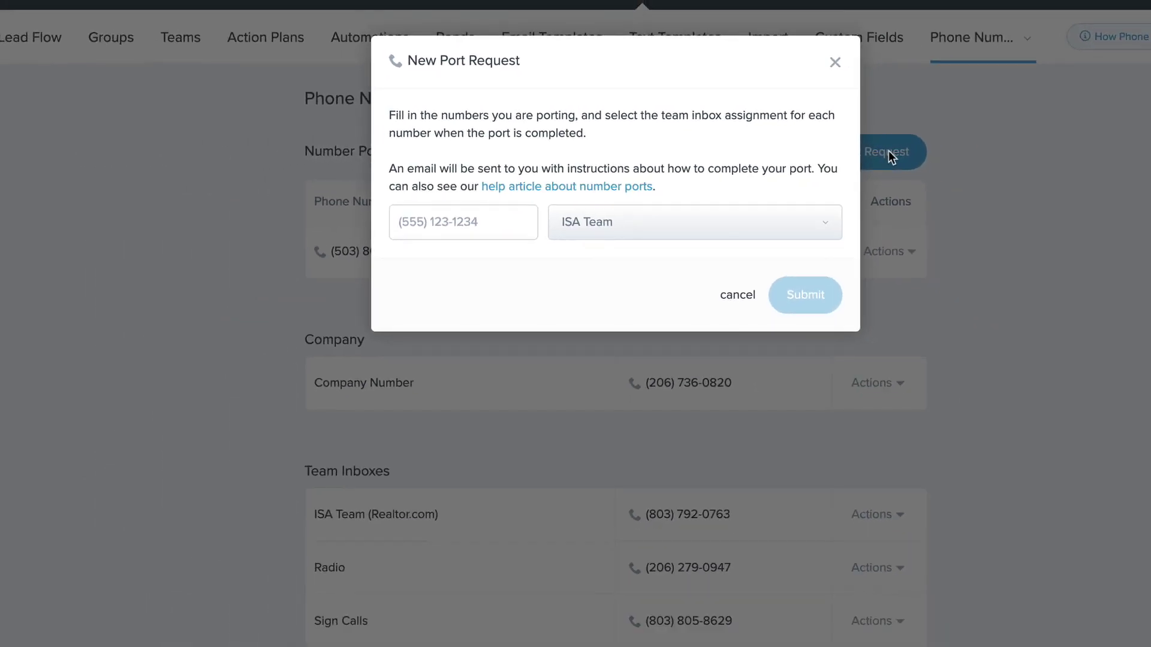